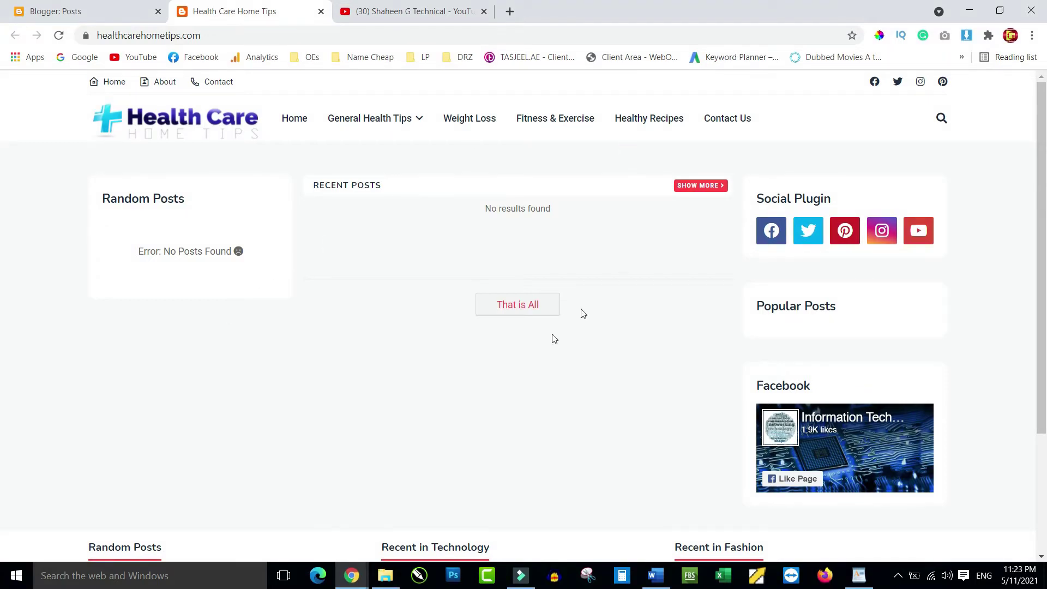
# Step: Open the Health Care Home Tips blog's settings and check its title against the live site's address
pyautogui.click(83, 14)
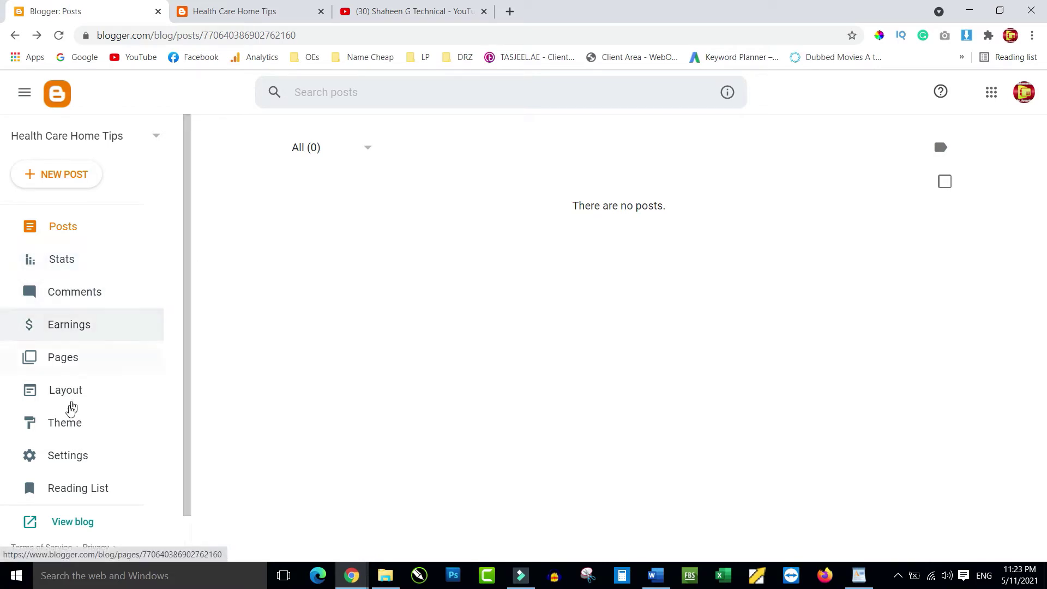
pyautogui.click(68, 453)
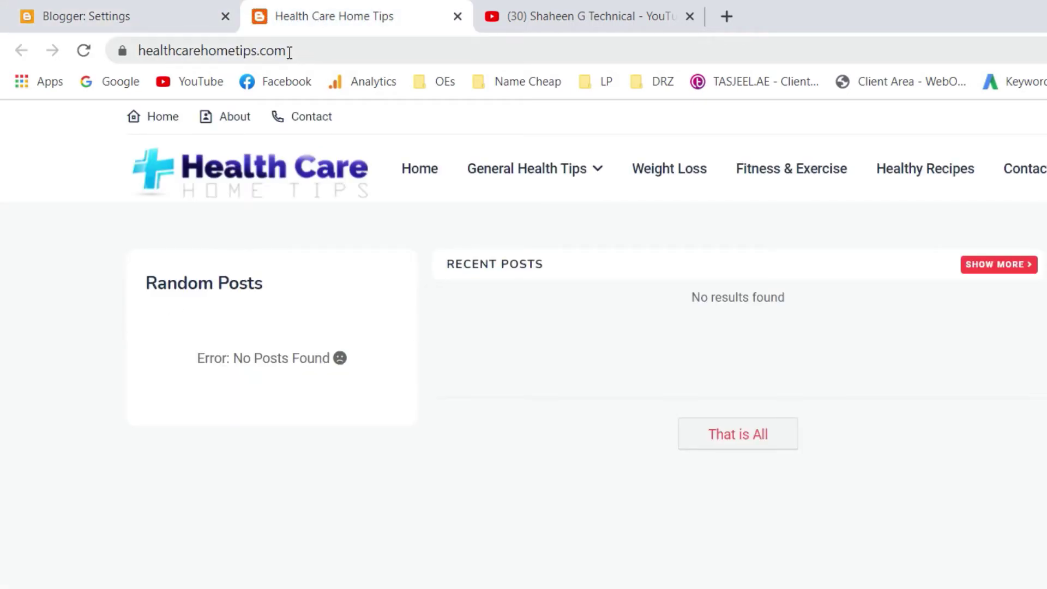
pyautogui.moveTo(289, 51); pyautogui.dragTo(148, 48)
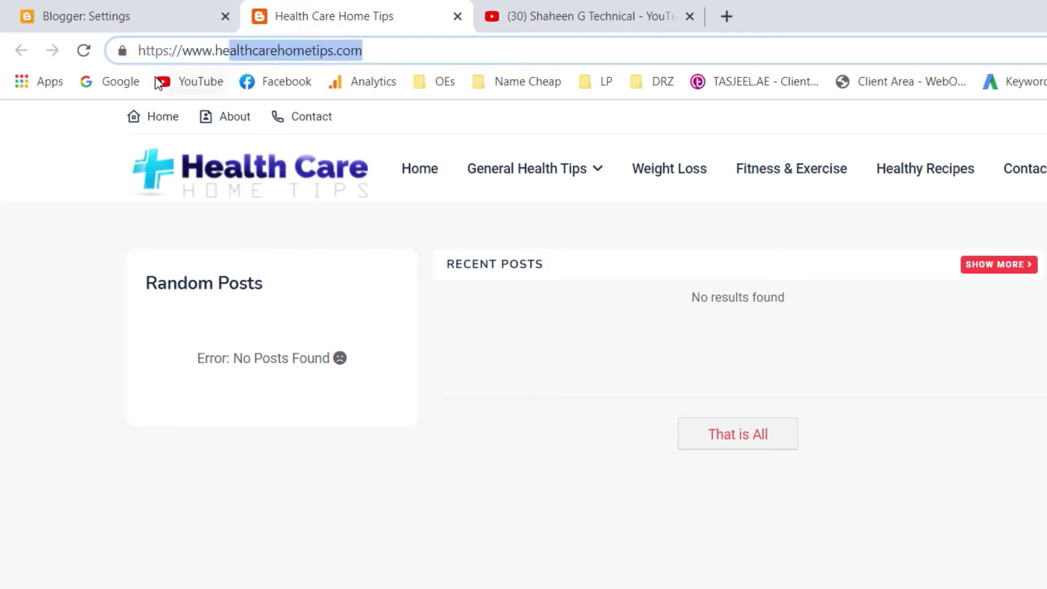
pyautogui.click(282, 51)
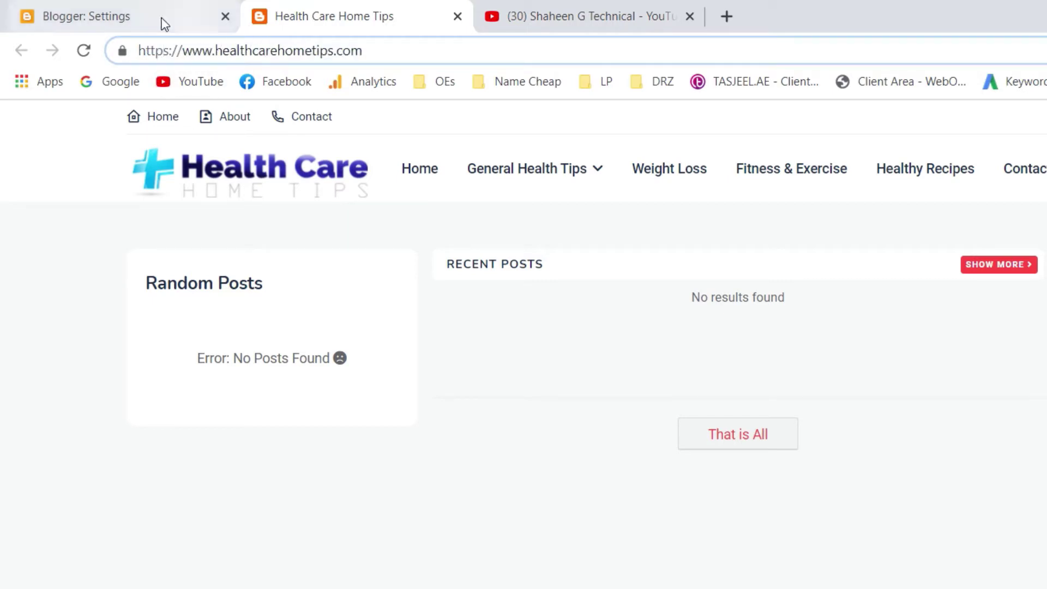
pyautogui.click(133, 16)
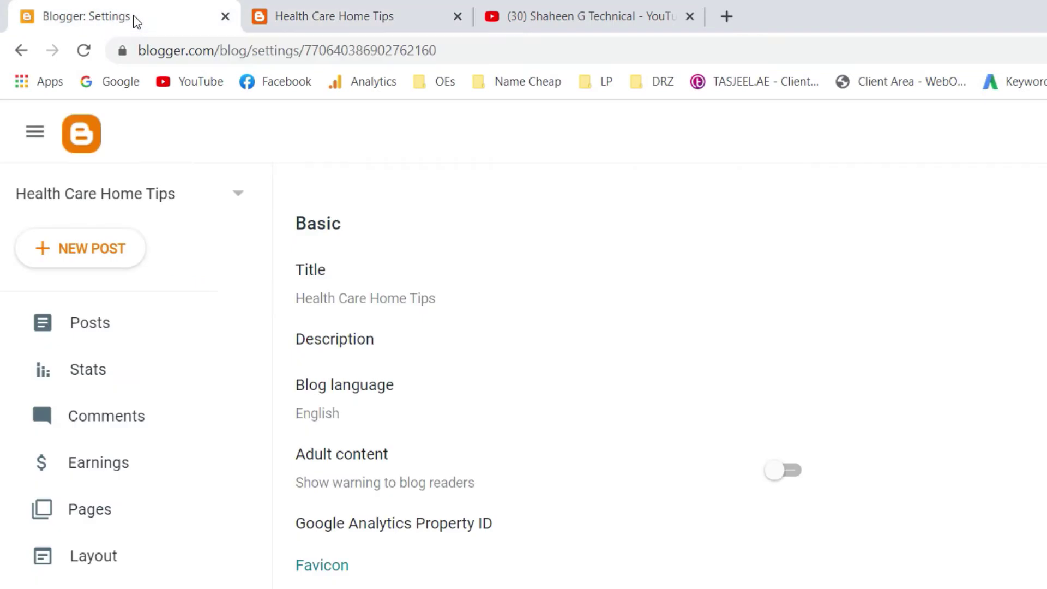
pyautogui.click(322, 303)
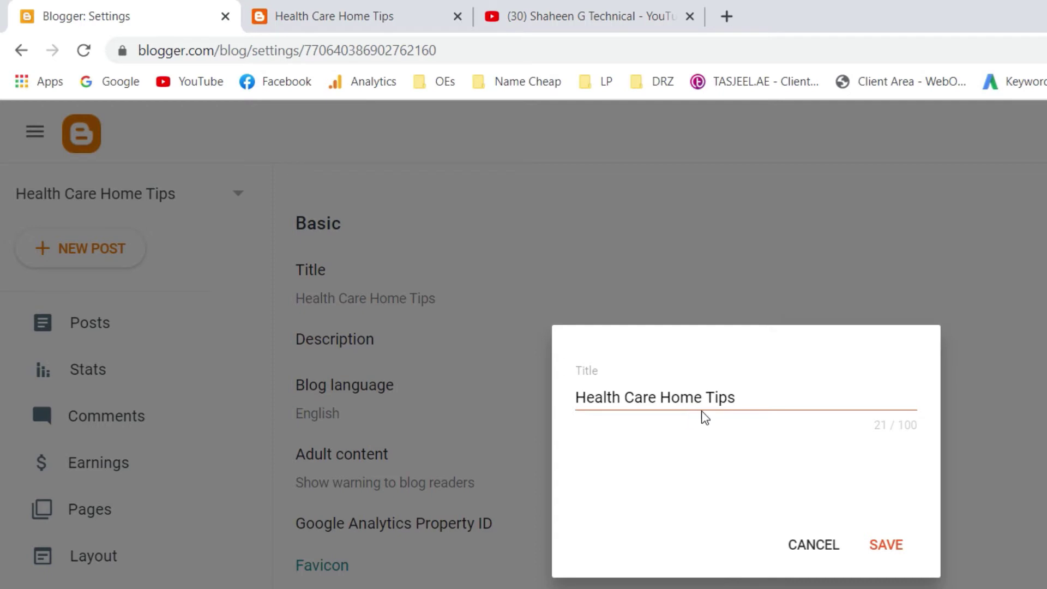
pyautogui.click(821, 551)
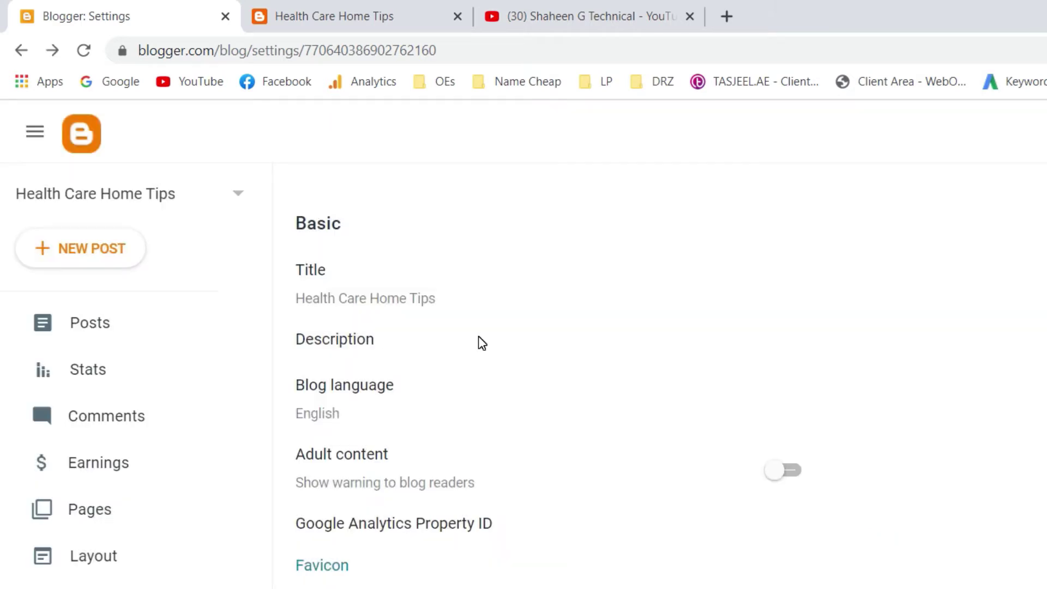
# Step: Fill the blog description with the first paragraph copied from the WordPad document and save it
pyautogui.click(326, 335)
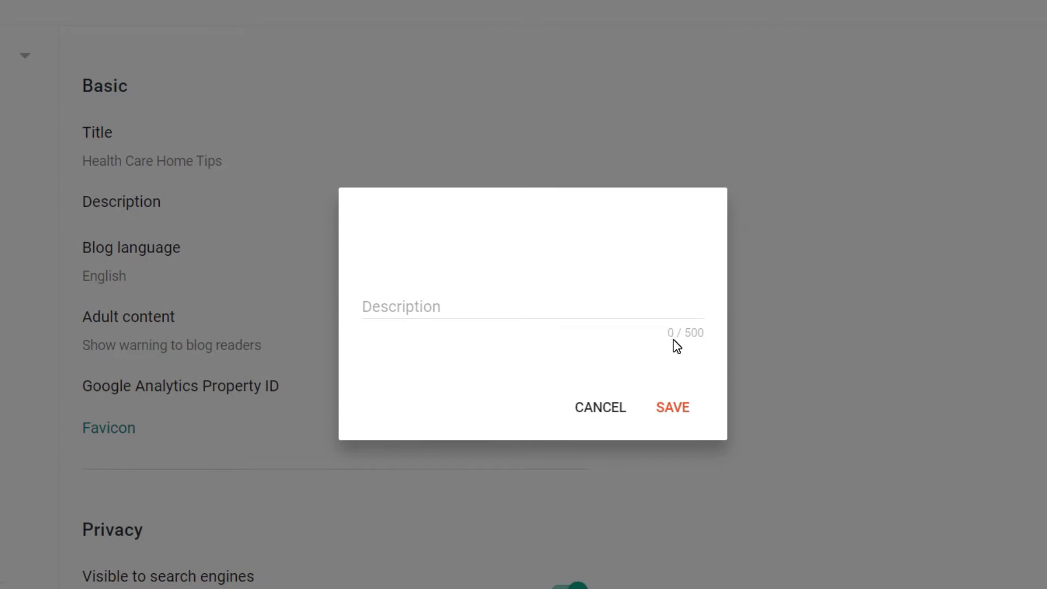
pyautogui.click(395, 303)
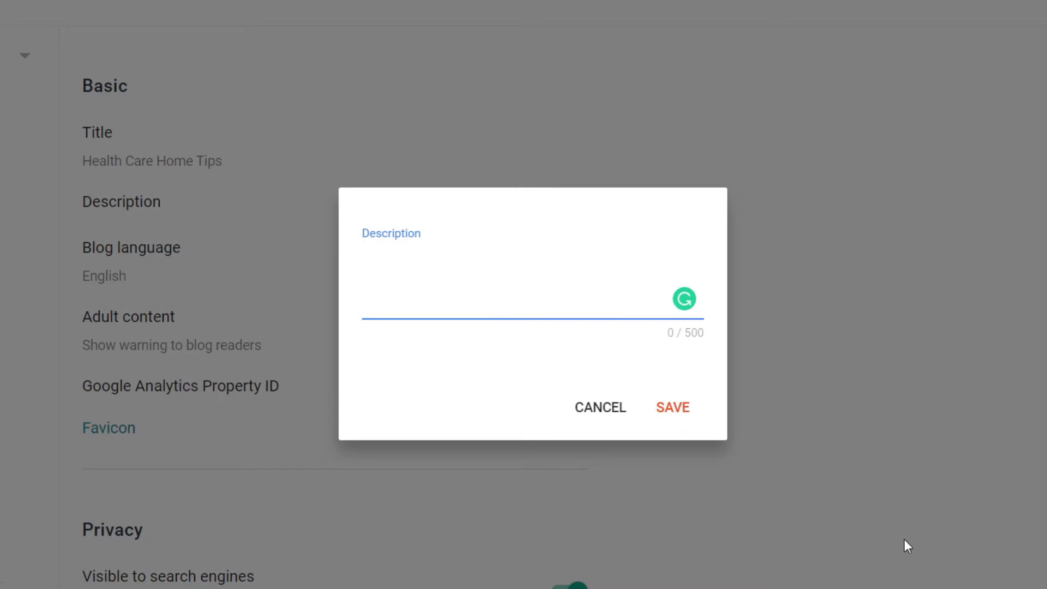
pyautogui.hotkey('alt', 'Tab')
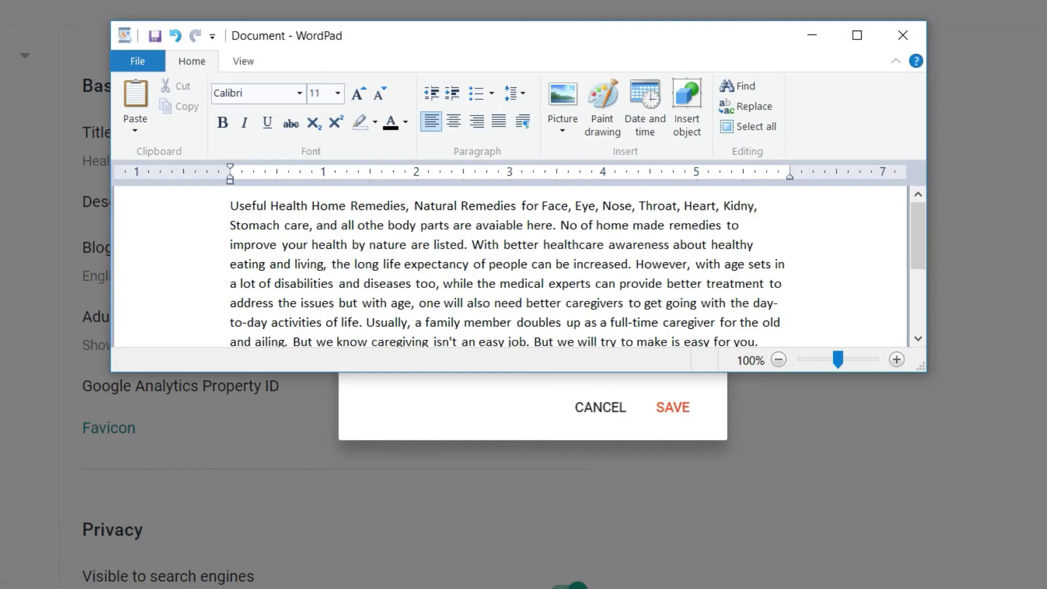
pyautogui.moveTo(596, 371); pyautogui.dragTo(591, 489)
pyautogui.scroll(1, 464, 289)
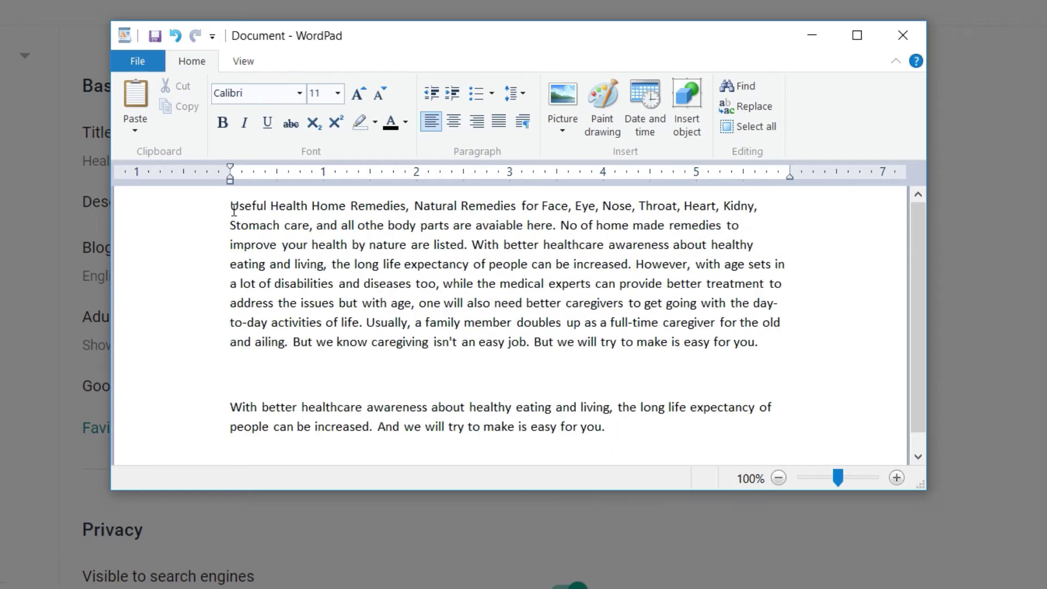
pyautogui.moveTo(230, 204); pyautogui.dragTo(793, 340)
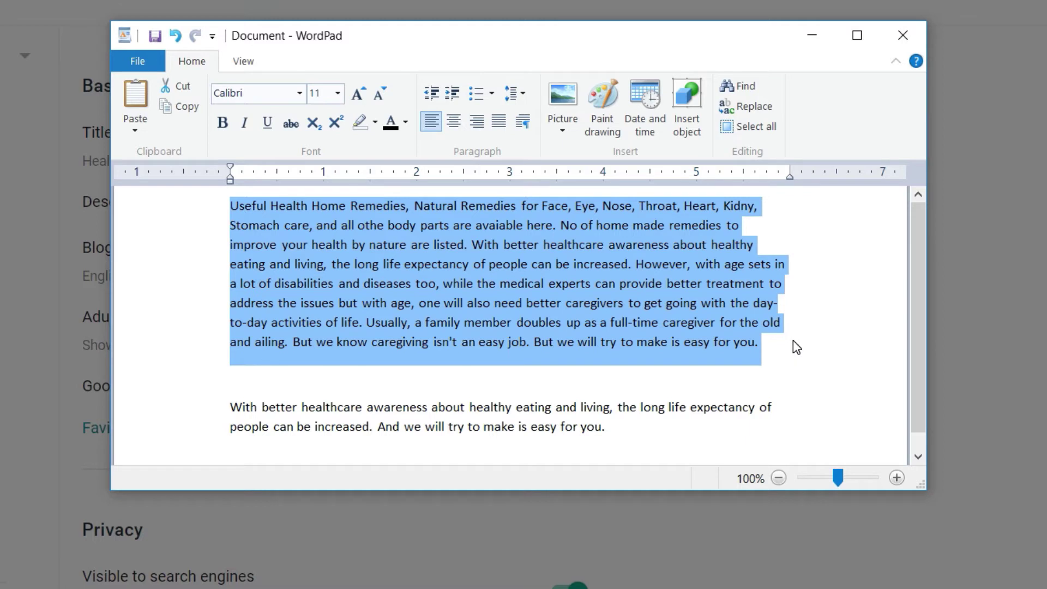
pyautogui.click(809, 37)
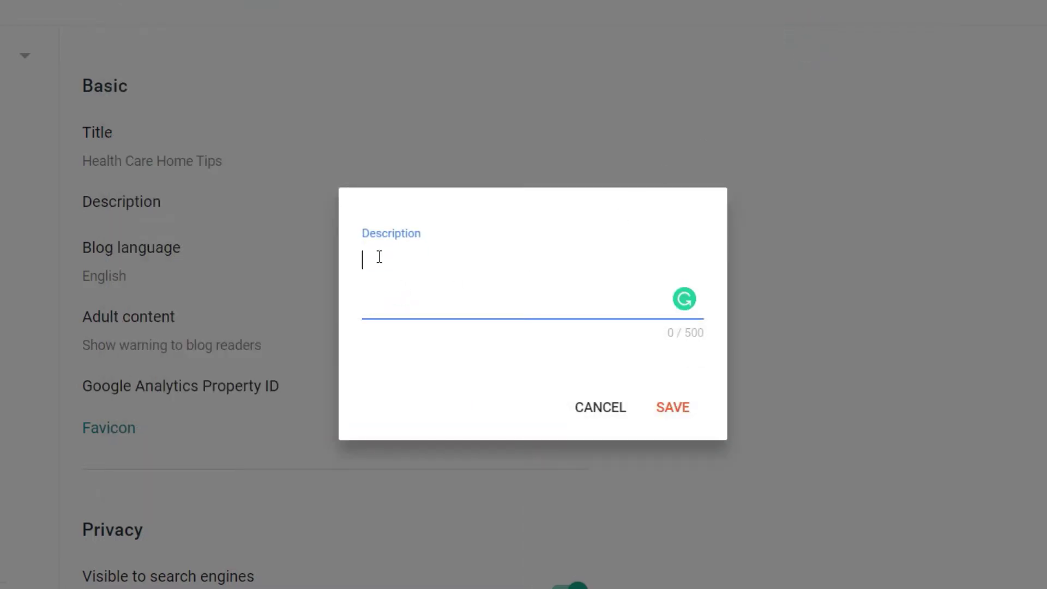
pyautogui.hotkey('ctrl', 'v')
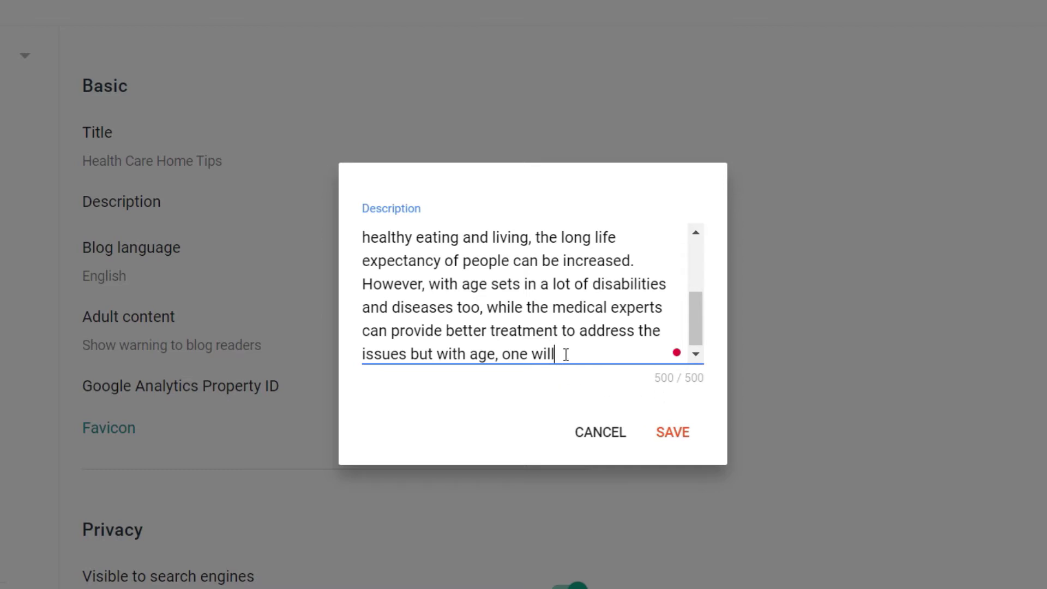
pyautogui.click(670, 436)
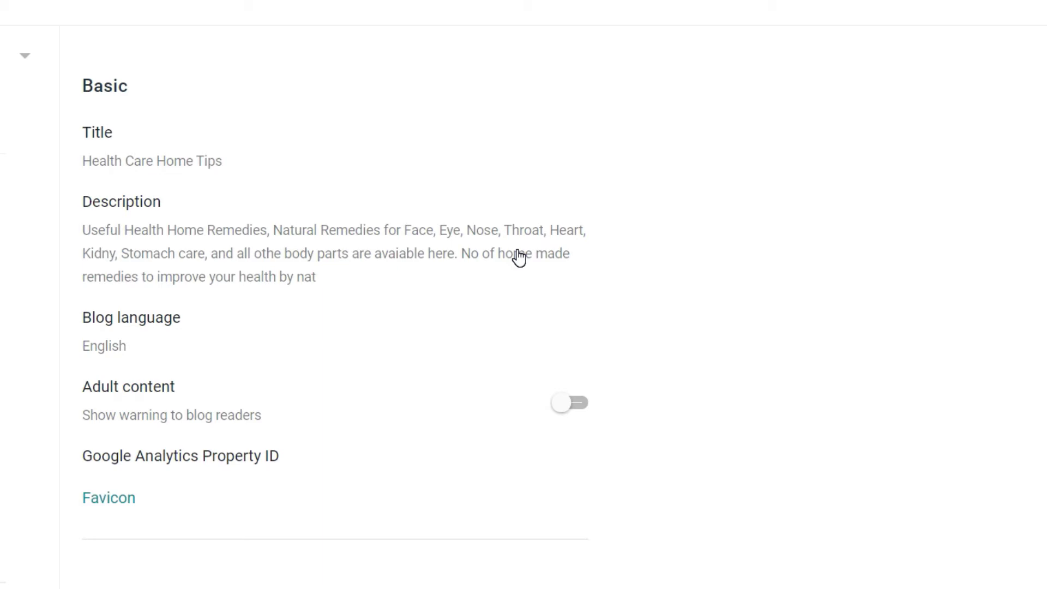
# Step: Upload the image "favicon health care home tips" as the blog's custom favicon and save it
pyautogui.scroll(-5, 673, 209)
pyautogui.scroll(4, 675, 215)
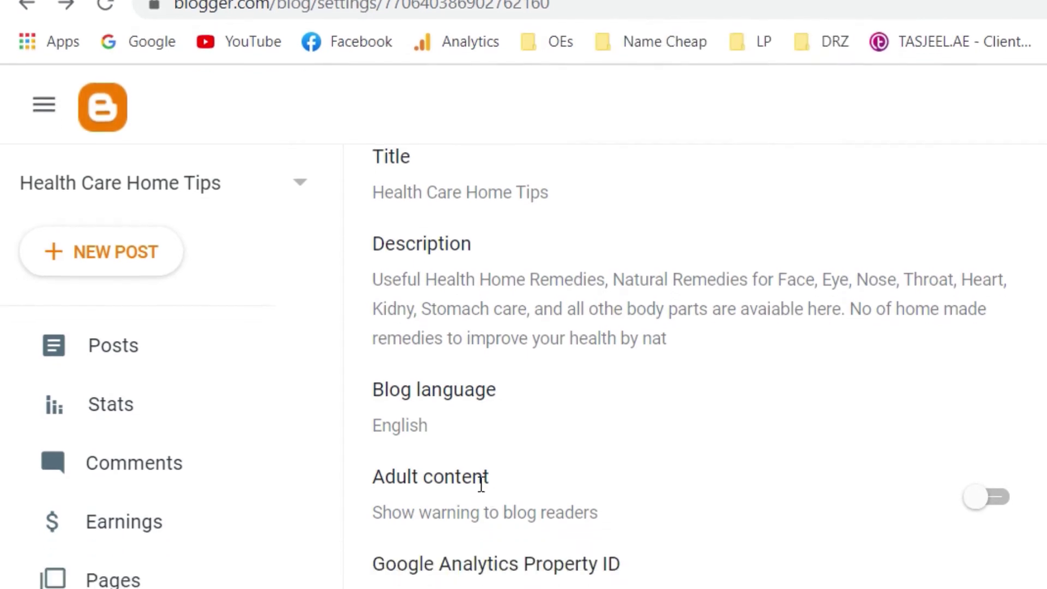
pyautogui.click(328, 16)
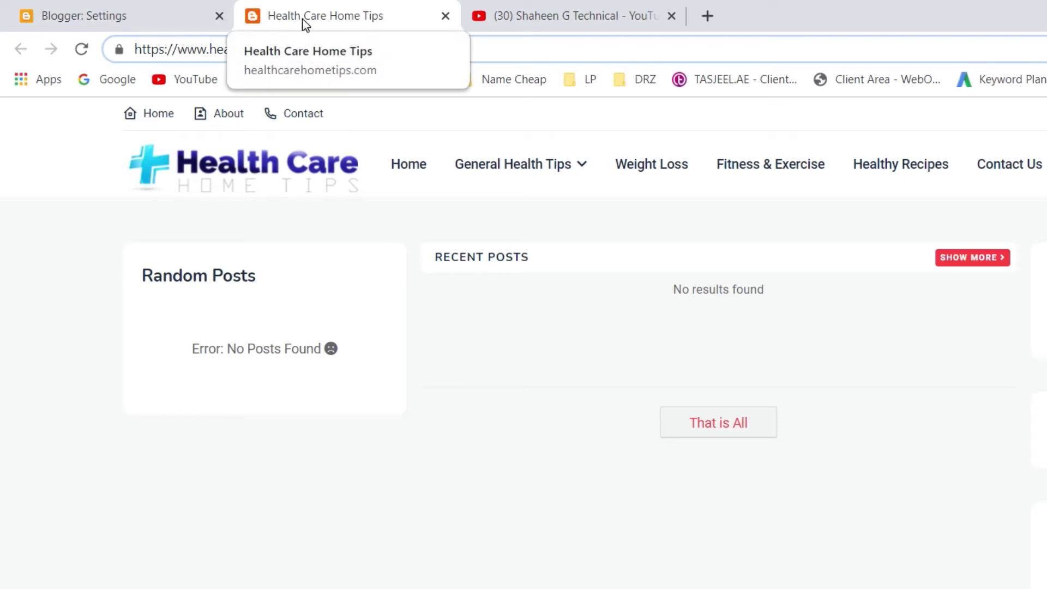
pyautogui.click(109, 18)
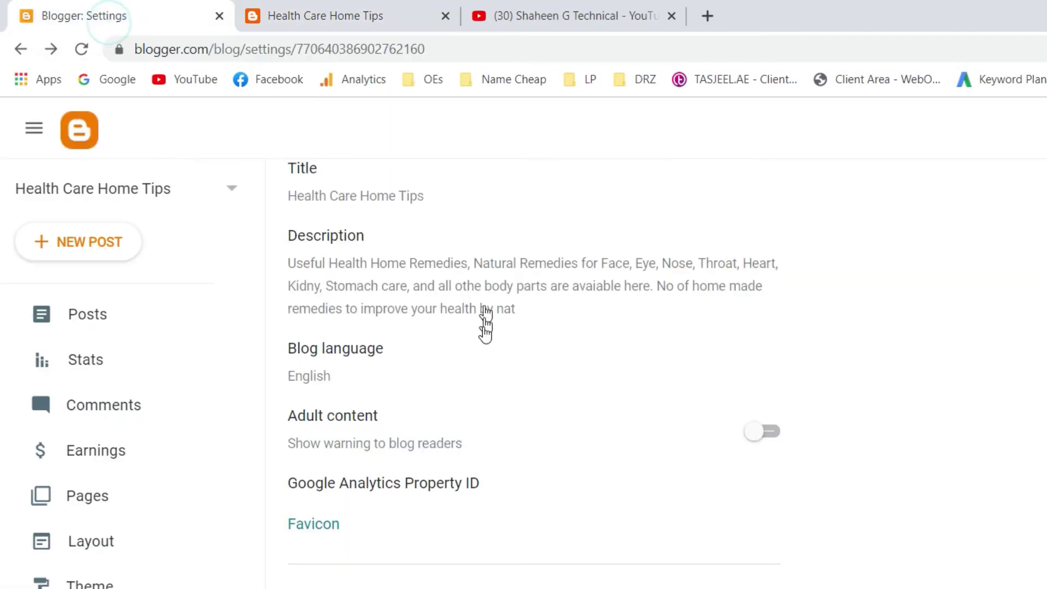
pyautogui.click(319, 526)
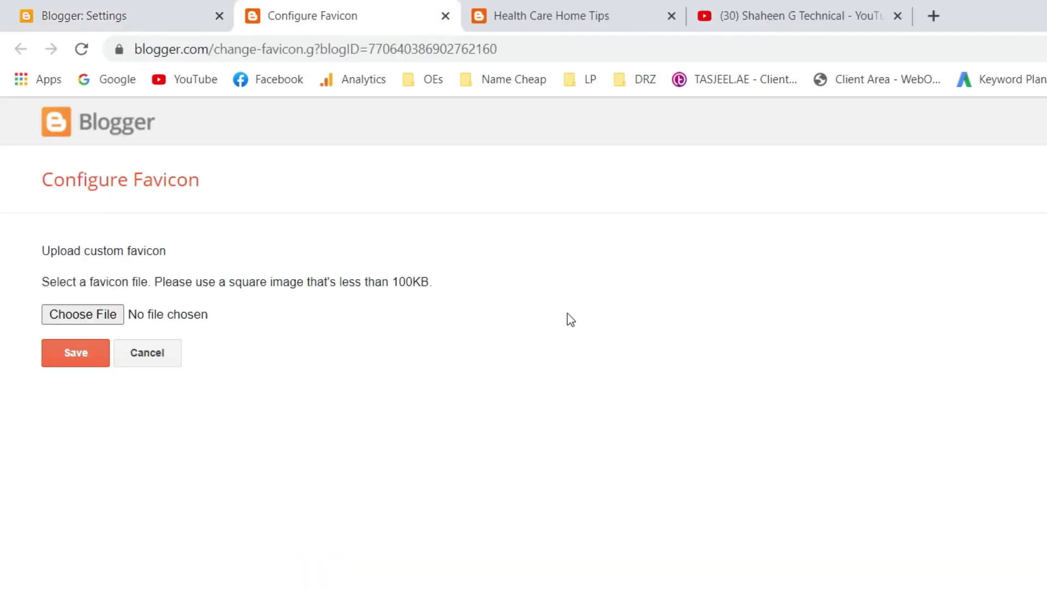
pyautogui.click(82, 316)
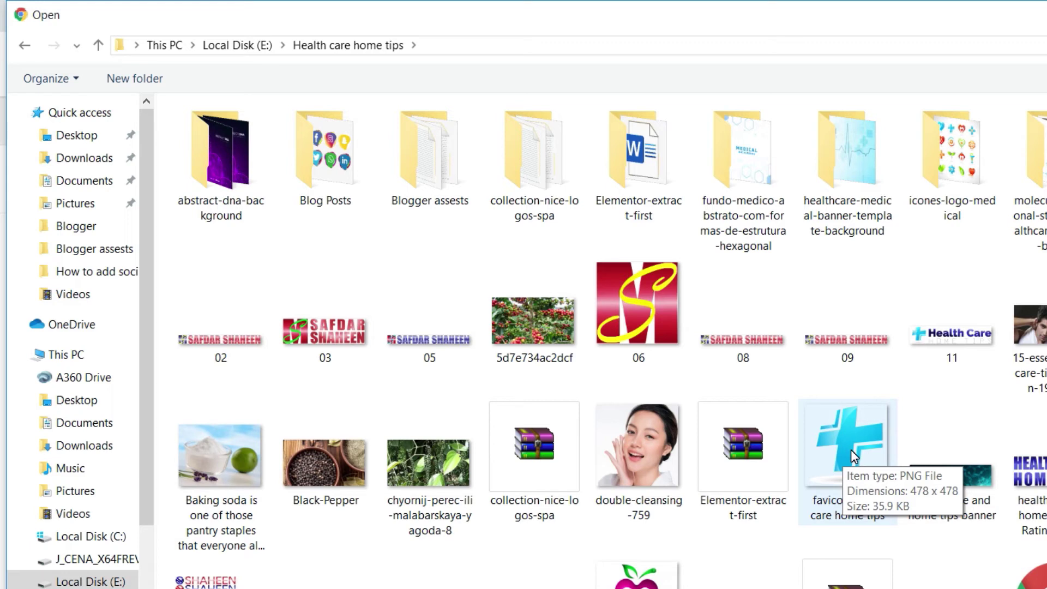
pyautogui.click(851, 449)
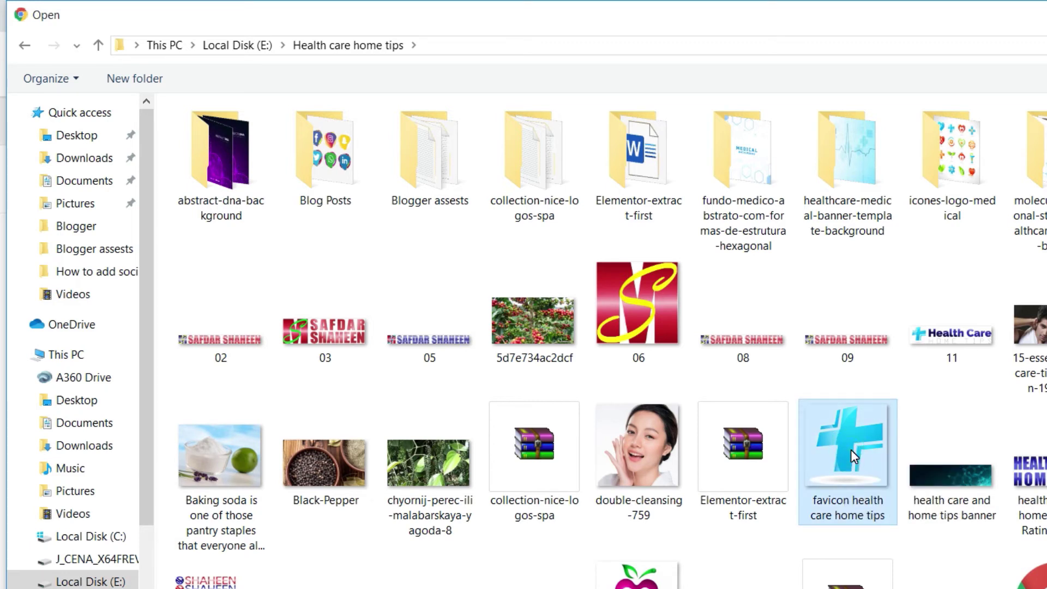
pyautogui.doubleClick(850, 449)
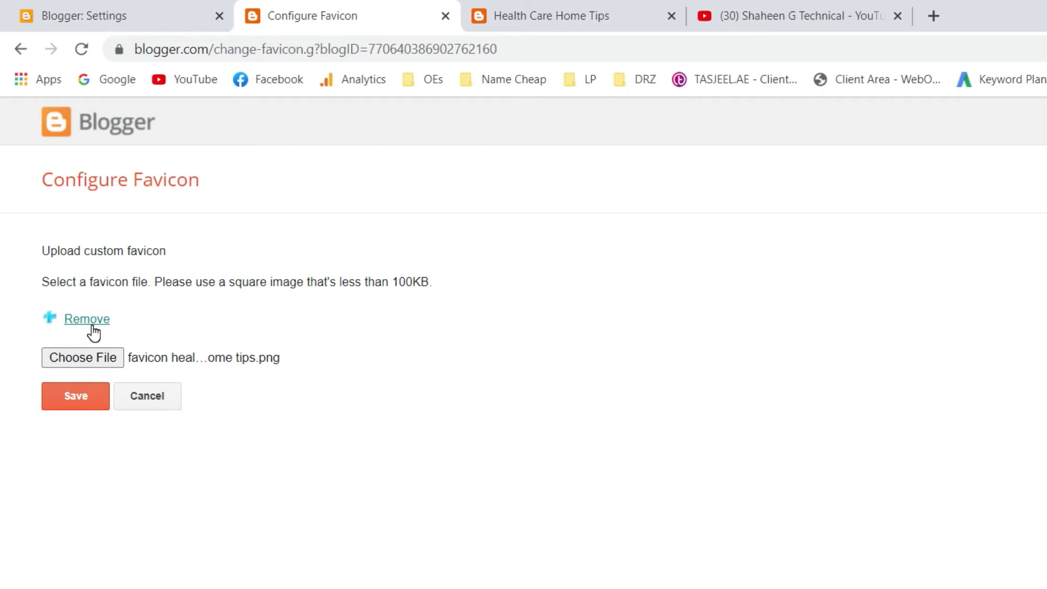
pyautogui.click(66, 403)
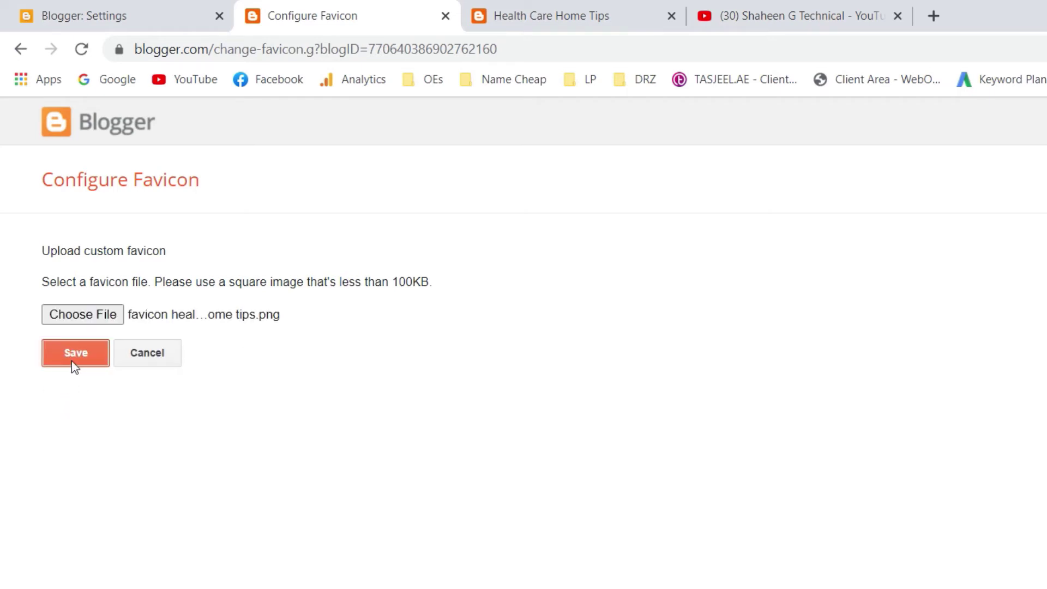
# Step: View the live blog to check its favicon
pyautogui.click(96, 20)
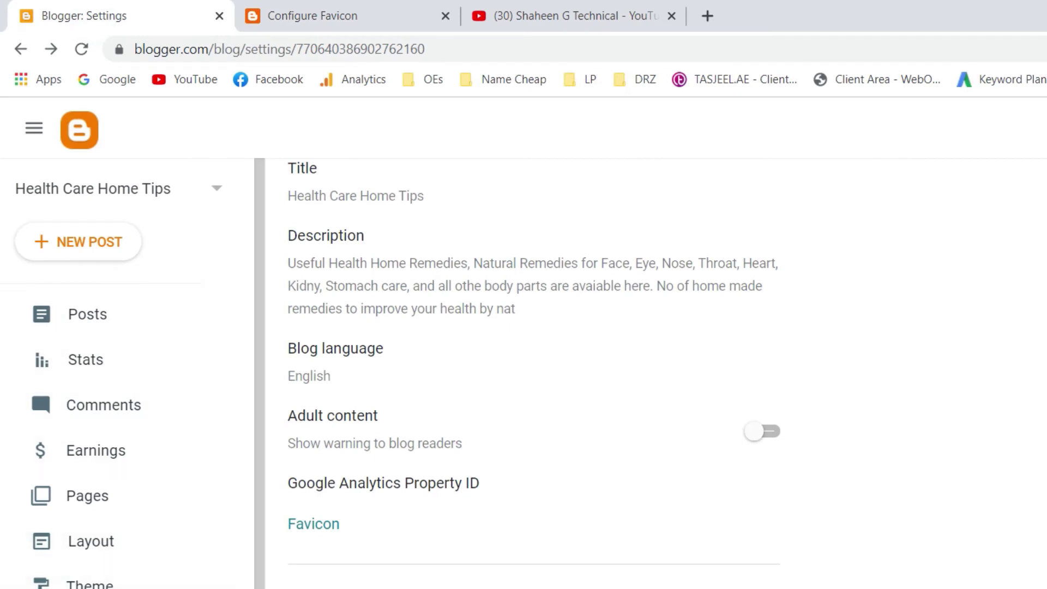
pyautogui.click(90, 588)
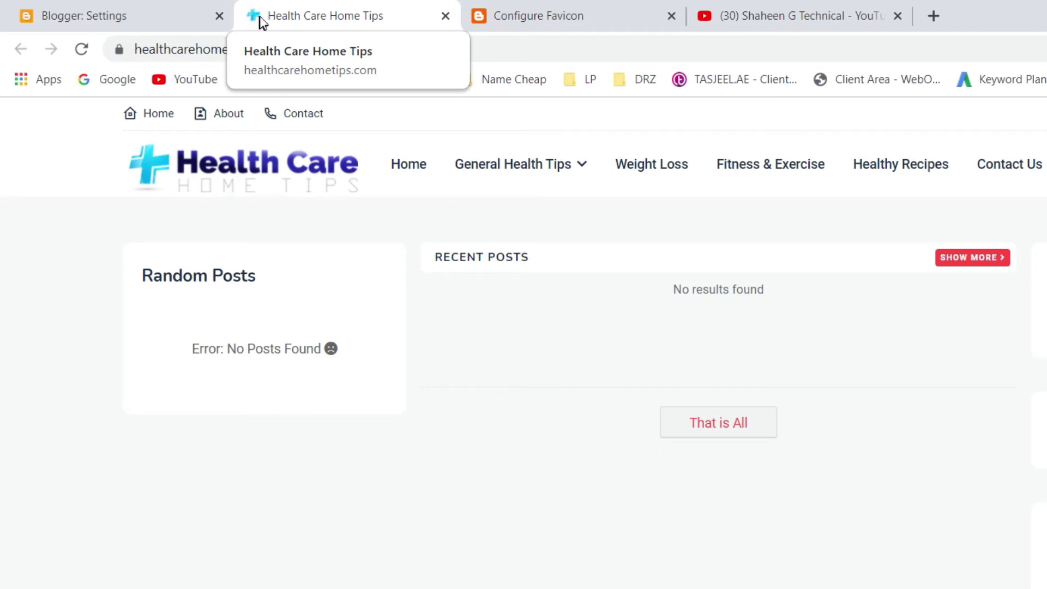
pyautogui.click(498, 444)
# Step: Enable the search description under Meta tags in the blog settings
pyautogui.click(107, 17)
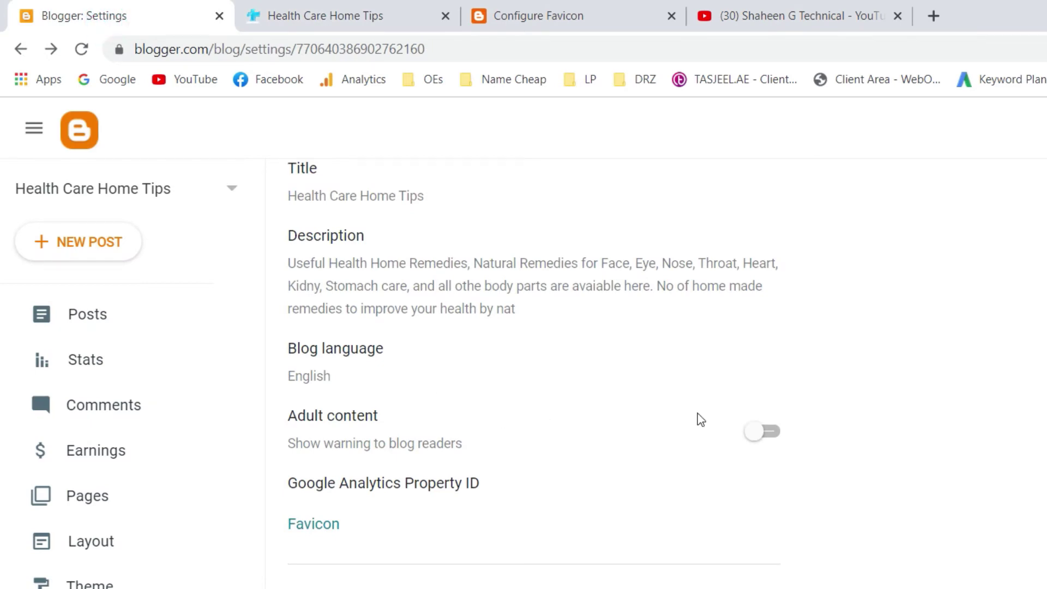
pyautogui.scroll(-4, 654, 418)
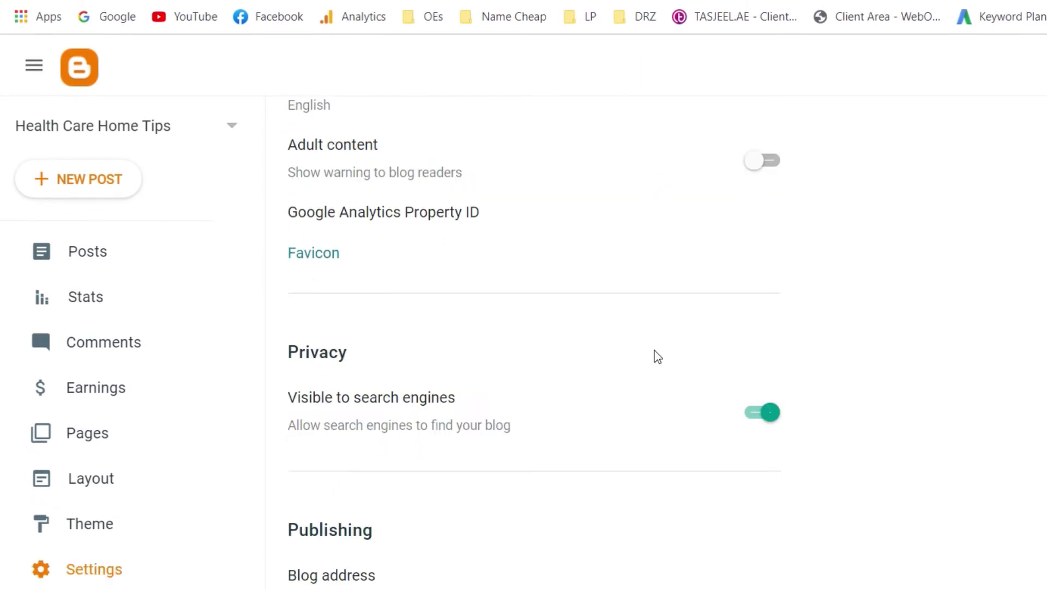
pyautogui.scroll(-20, 658, 356)
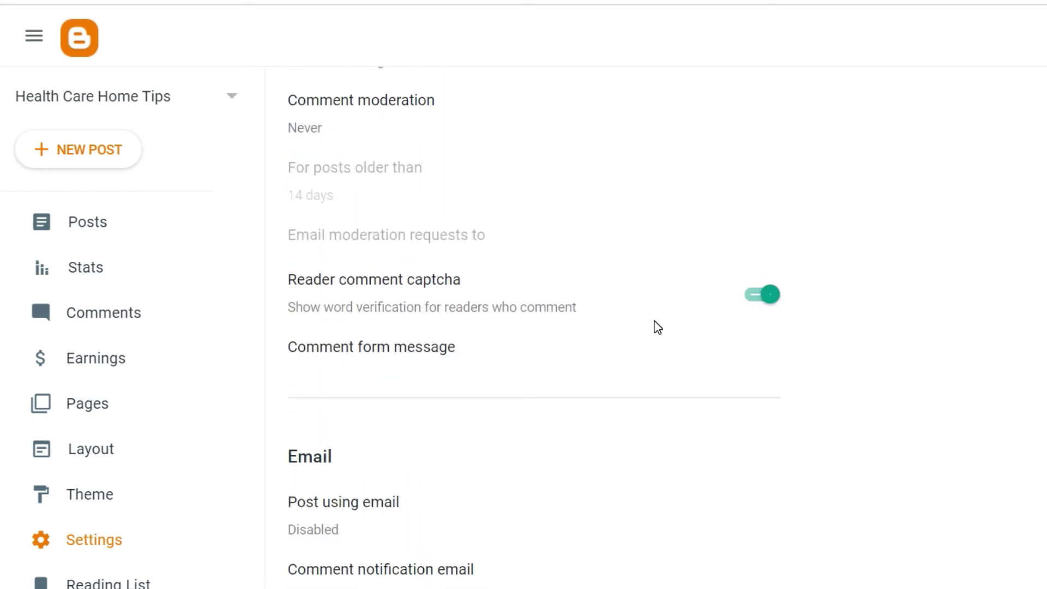
pyautogui.scroll(-15, 658, 327)
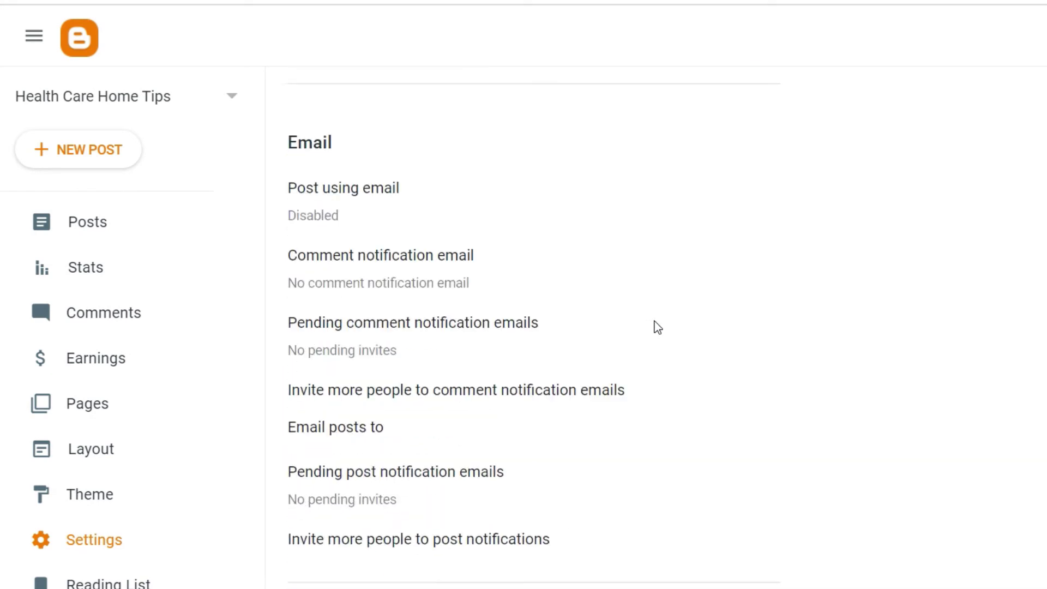
pyautogui.scroll(2, 478, 208)
pyautogui.scroll(-8, 479, 208)
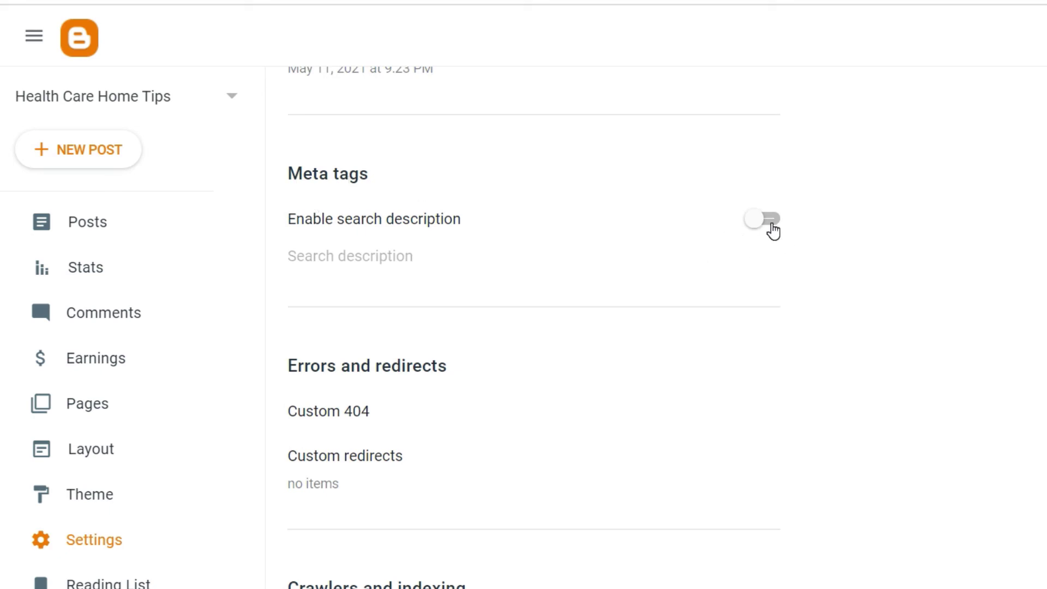
pyautogui.click(773, 230)
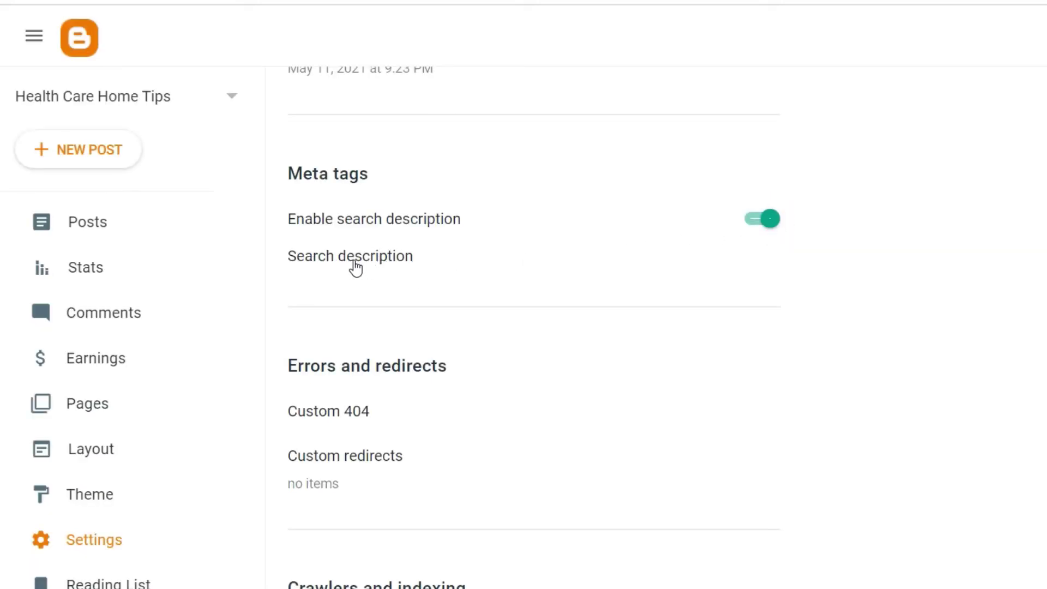
# Step: Open the blog's search description for editing and copy the last paragraph of the WordPad document, starting "With better healthcare awareness"
pyautogui.click(352, 262)
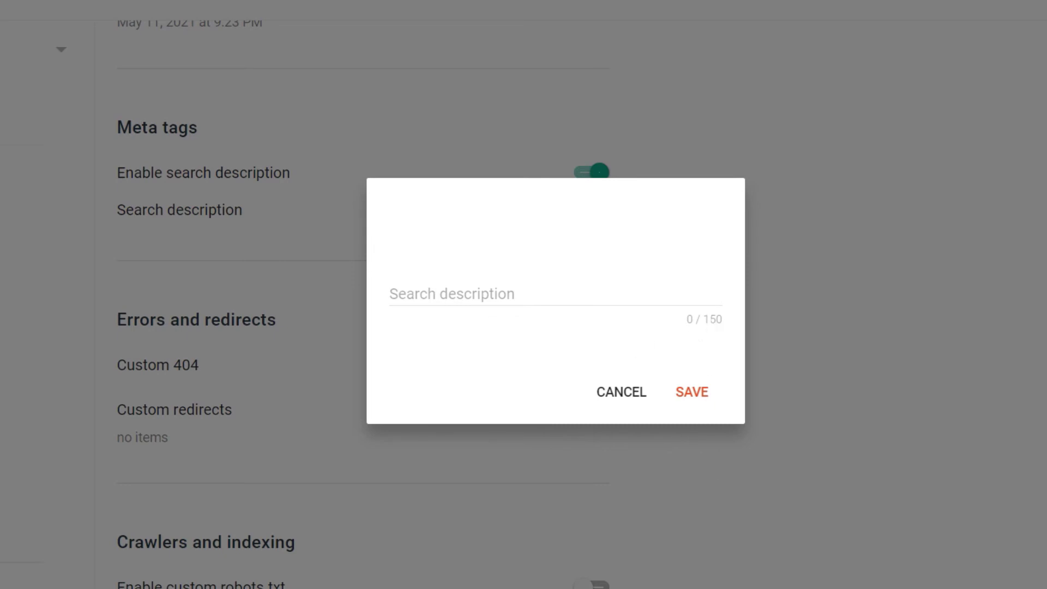
pyautogui.hotkey('alt', 'Tab')
pyautogui.scroll(-1, 673, 406)
pyautogui.moveTo(646, 400); pyautogui.dragTo(253, 387)
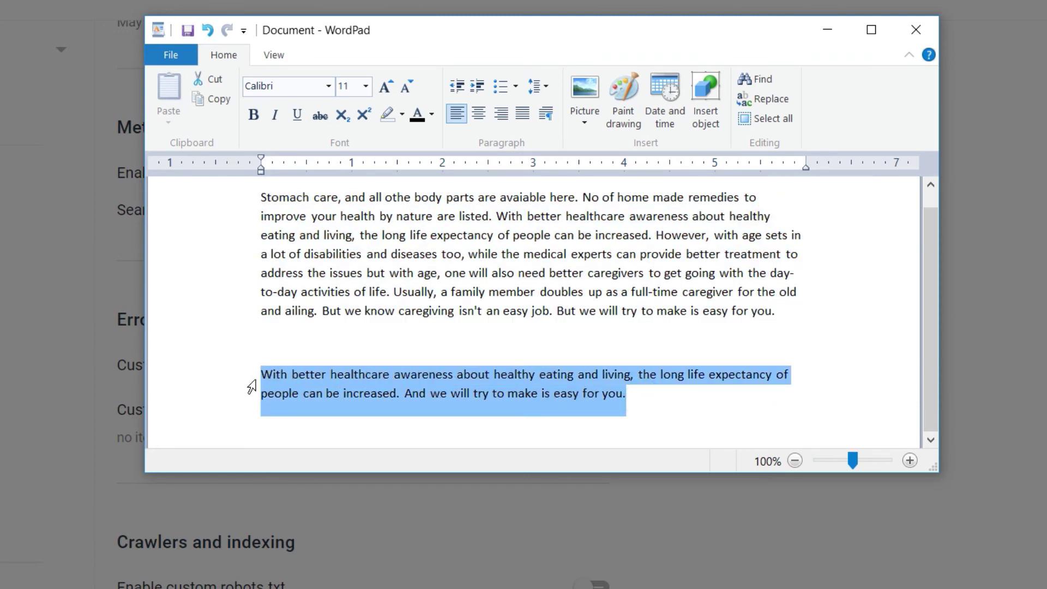
pyautogui.rightClick(356, 376)
pyautogui.click(401, 407)
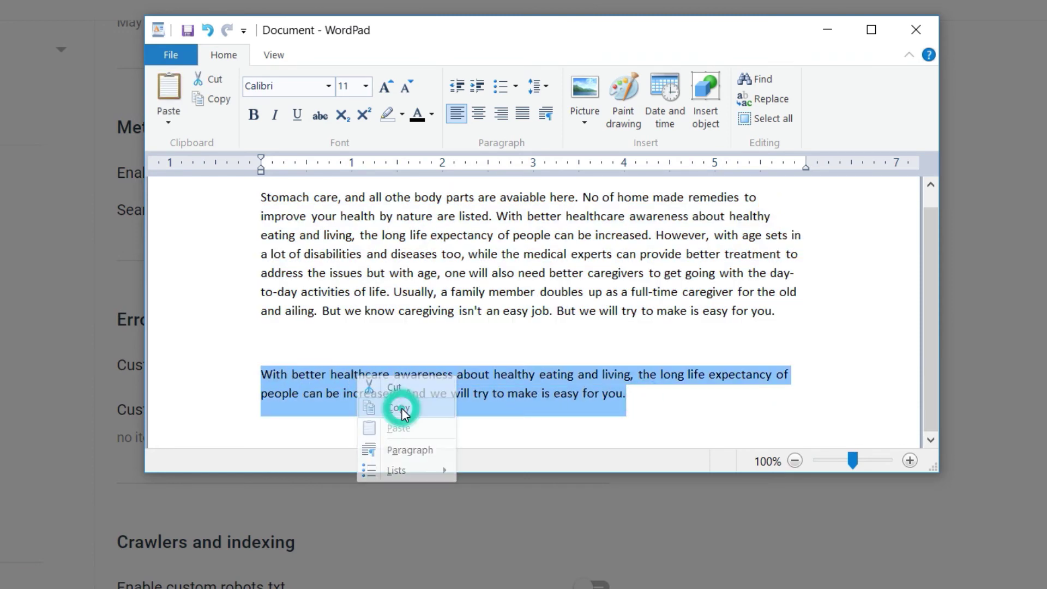
# Step: Paste the copied paragraph as the blog's search description, ending at "make is easy", and save it
pyautogui.click(827, 30)
pyautogui.click(423, 296)
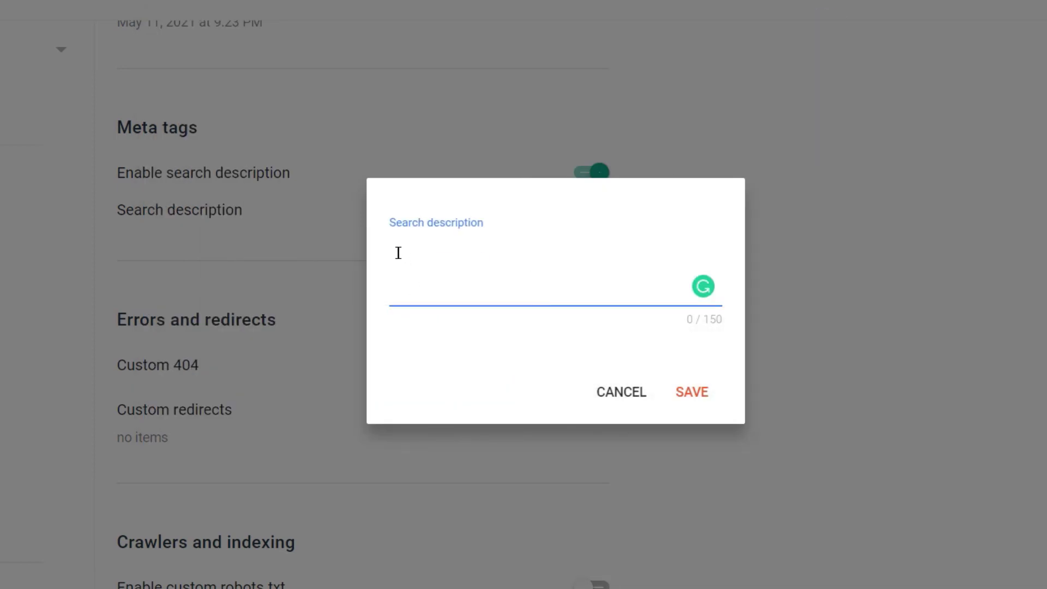
pyautogui.hotkey('ctrl', 'v')
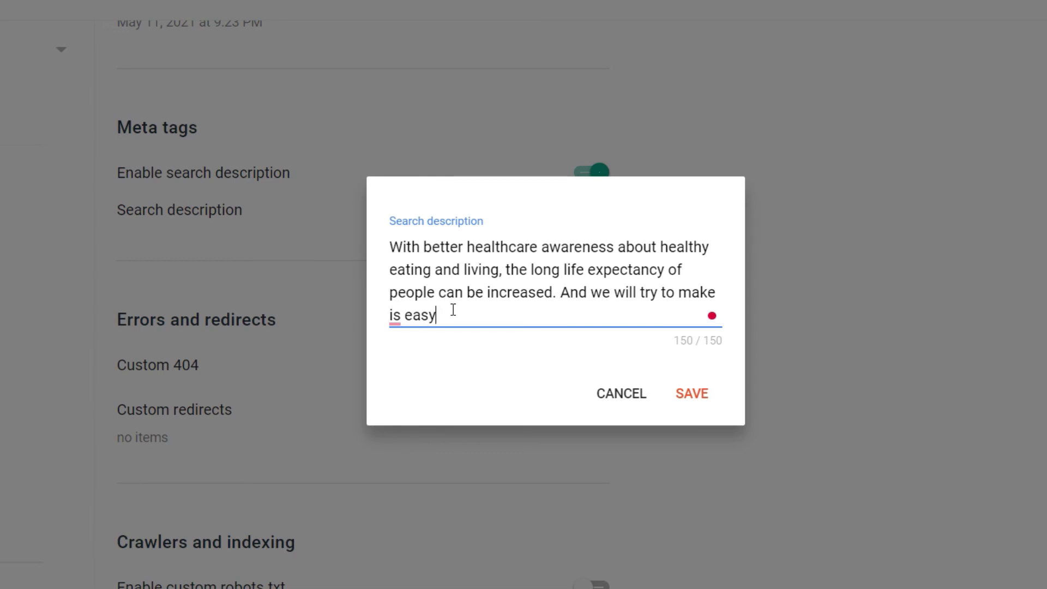
pyautogui.click(685, 403)
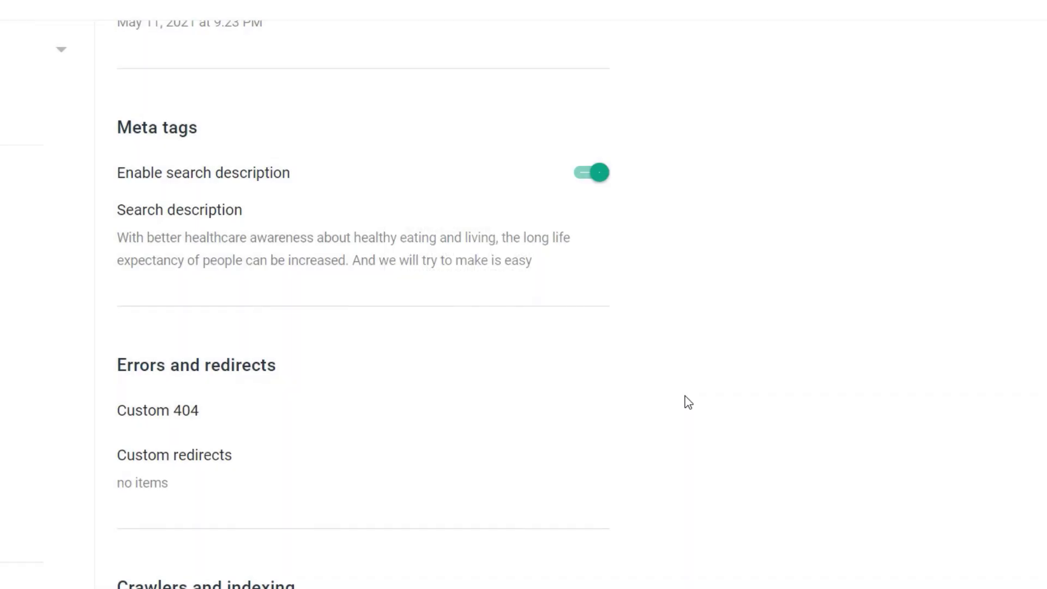
# Step: Search Google for "health care home tips" in a new browser tab
pyautogui.scroll(-4, 367, 404)
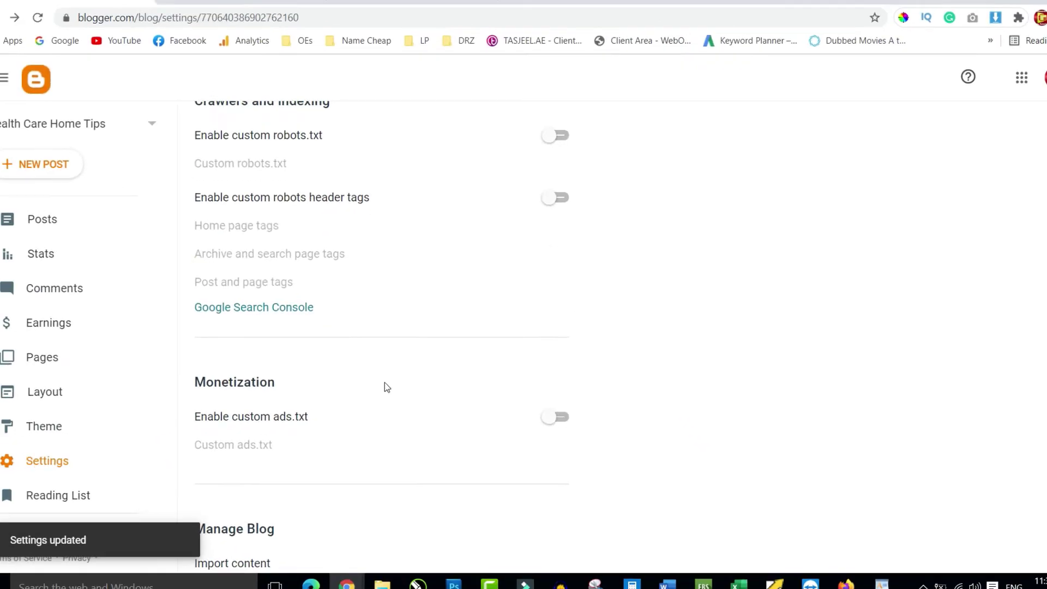
pyautogui.scroll(10, 372, 395)
pyautogui.scroll(5, 389, 370)
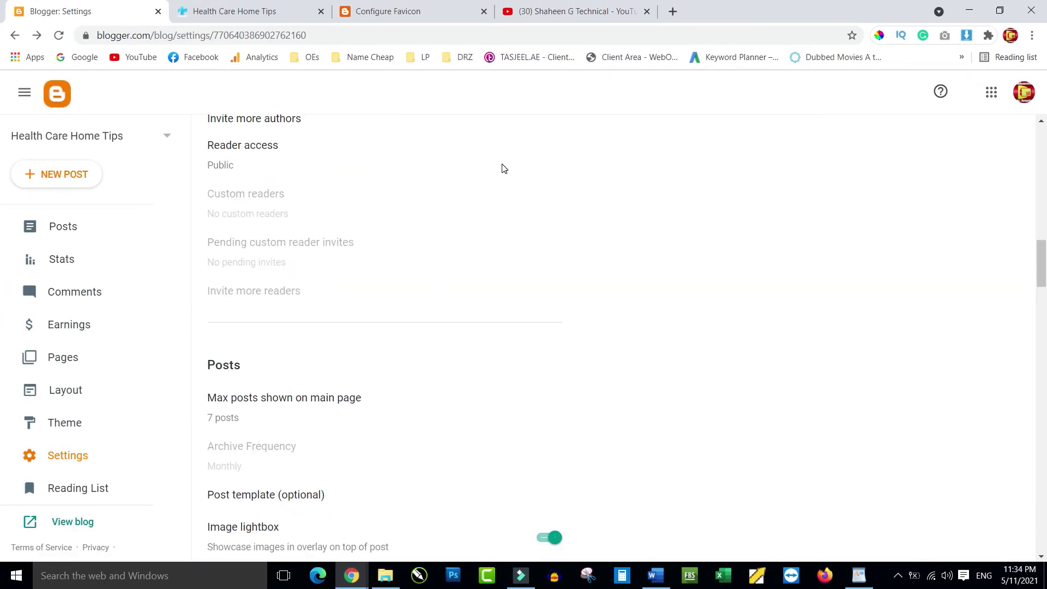
pyautogui.click(673, 12)
pyautogui.click(394, 283)
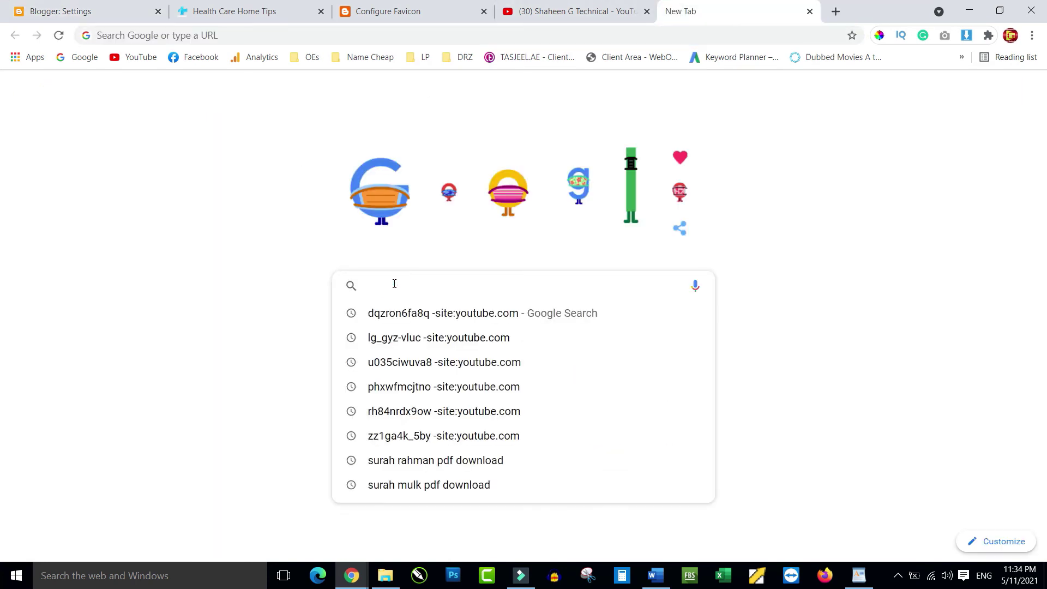
pyautogui.write('health care')
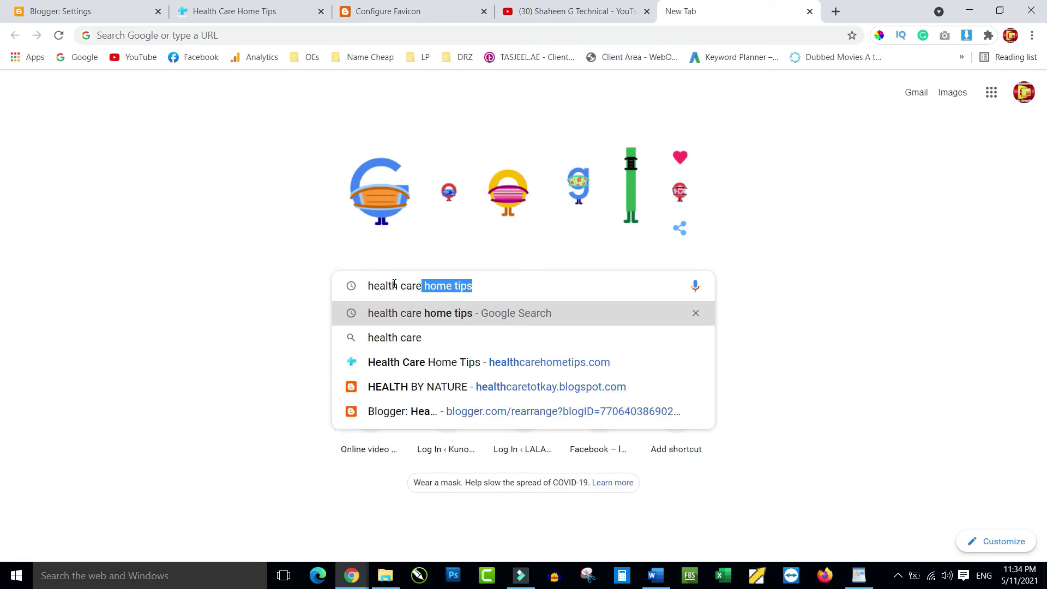
pyautogui.press('Return')
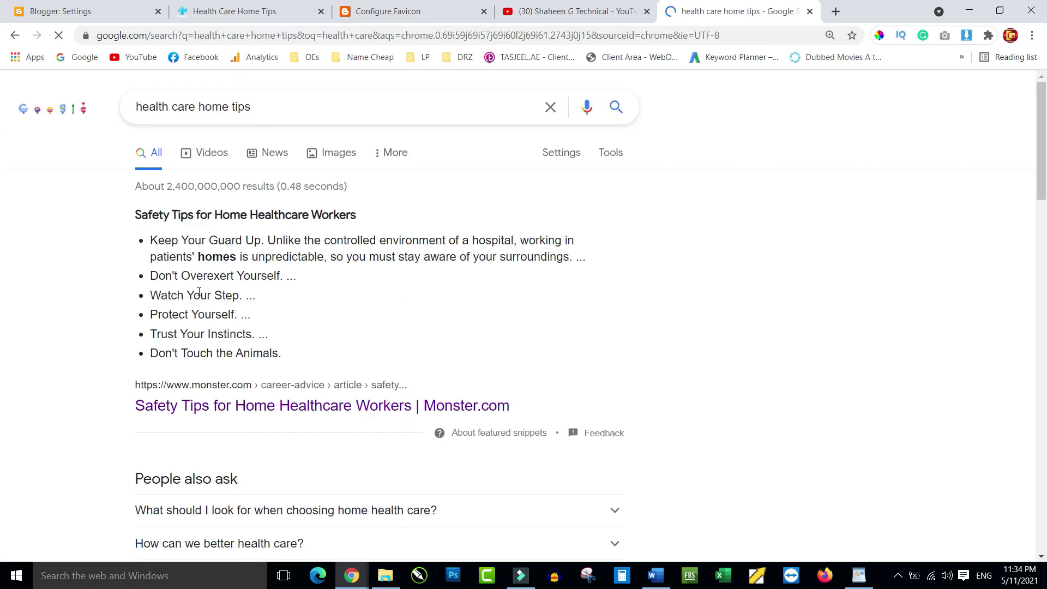
# Step: Examine the description snippets under the two WebMD results and the "Tips for Home Care" result, and return to the live blog
pyautogui.scroll(-3, 253, 279)
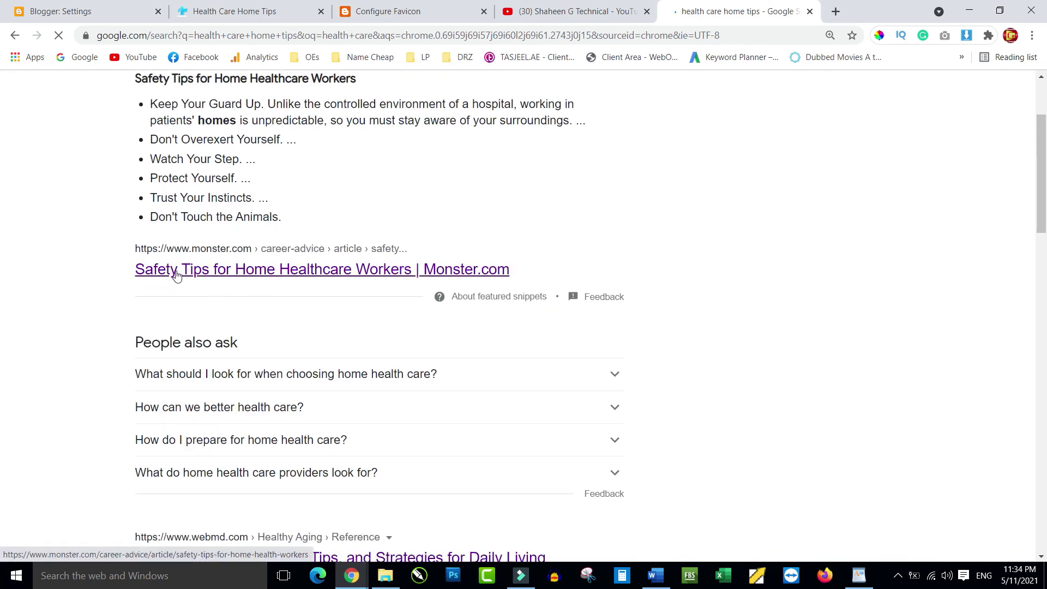
pyautogui.scroll(-5, 104, 256)
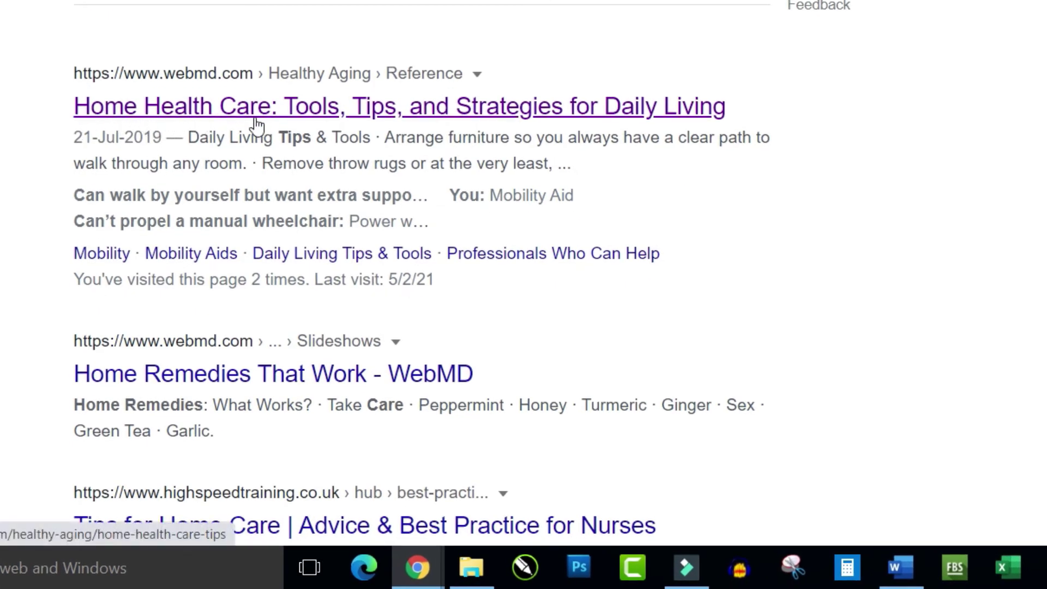
pyautogui.moveTo(76, 140); pyautogui.dragTo(610, 164)
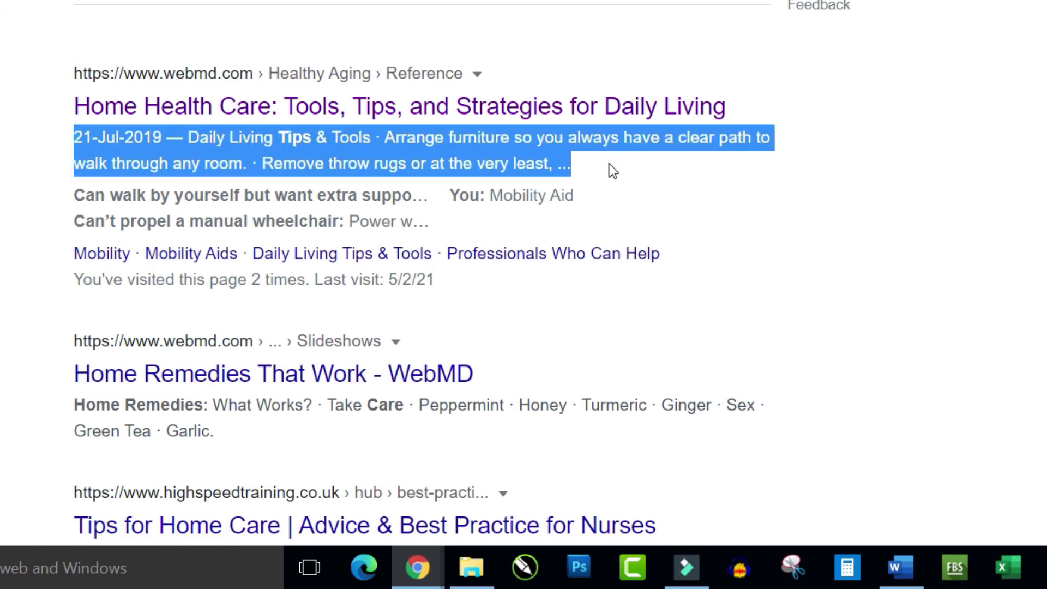
pyautogui.scroll(-3, 610, 163)
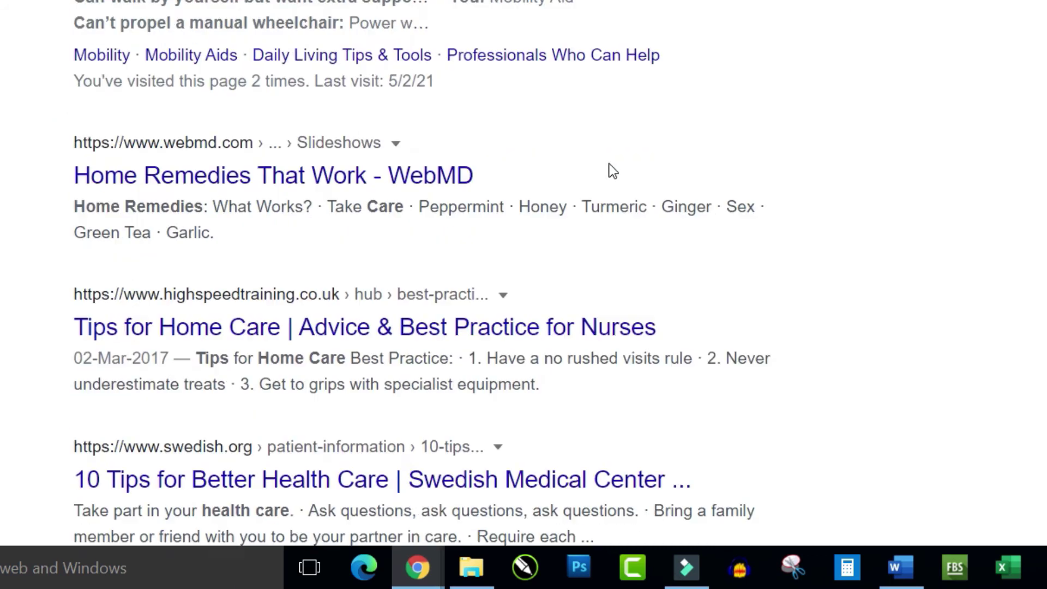
pyautogui.moveTo(76, 188); pyautogui.dragTo(253, 224)
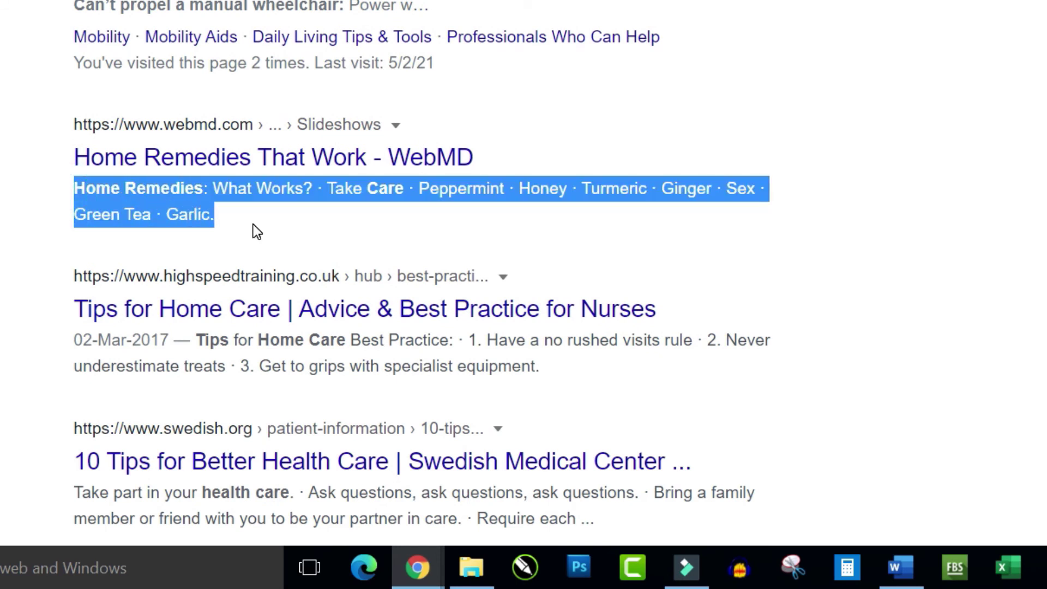
pyautogui.moveTo(72, 344); pyautogui.dragTo(603, 371)
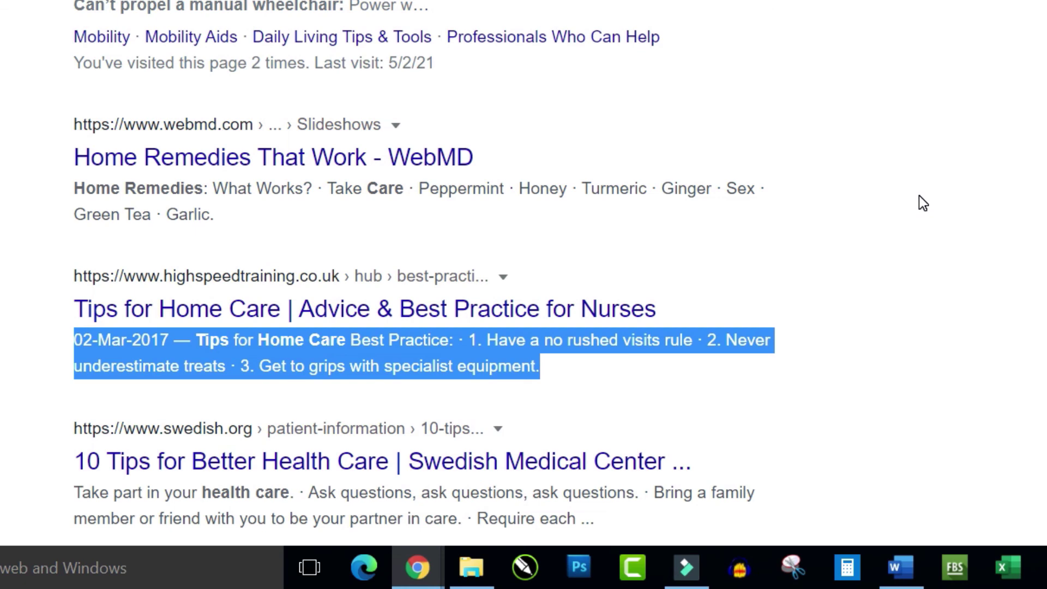
pyautogui.click(215, 11)
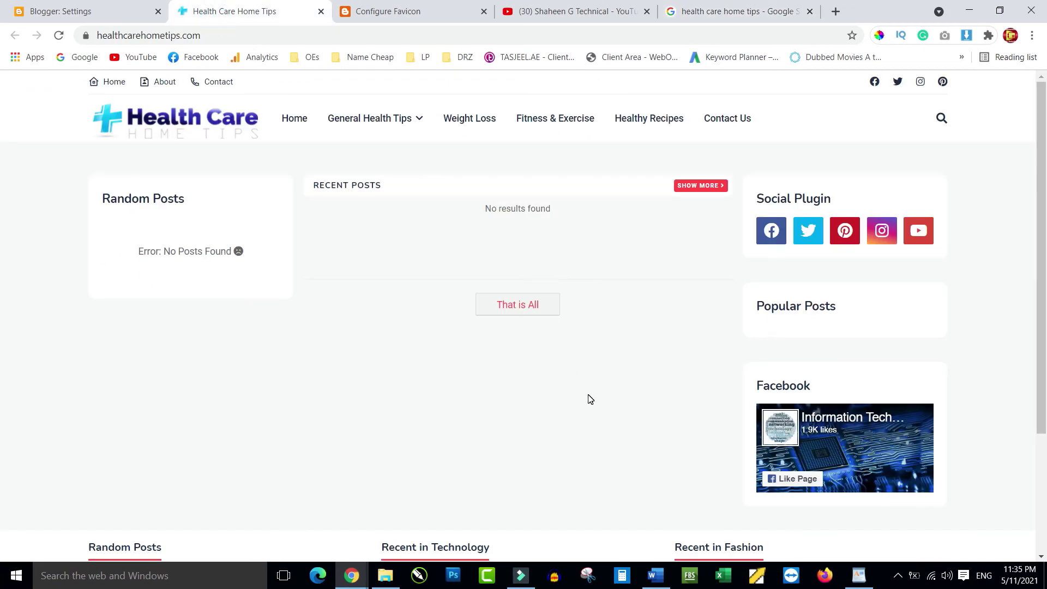